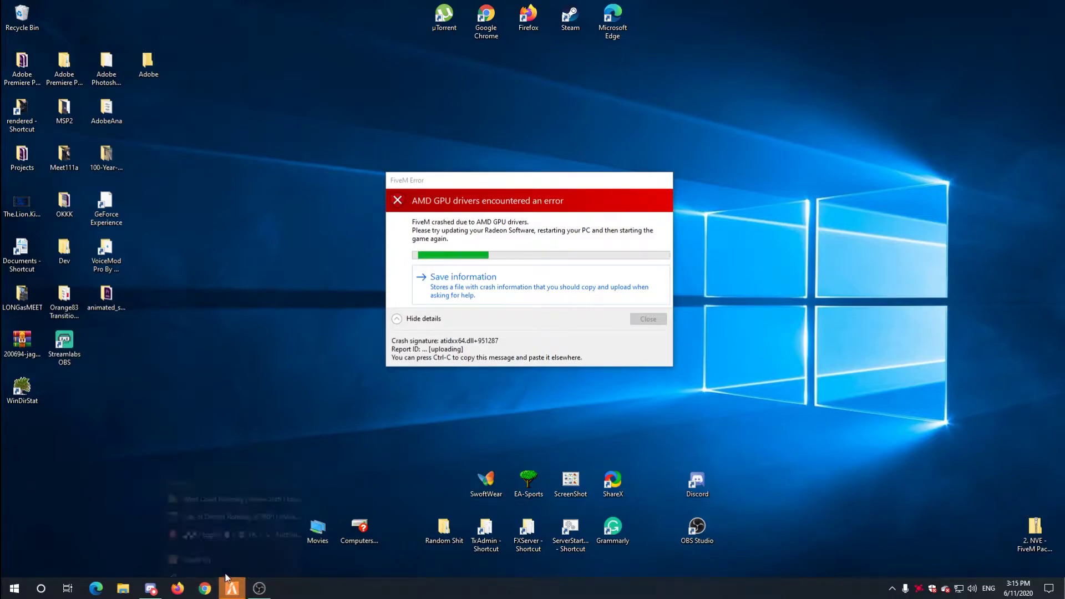
# Step: Dismiss the FiveM taskbar jump list and open File Explorer at Quick access
pyautogui.rightClick(232, 589)
pyautogui.click(215, 567)
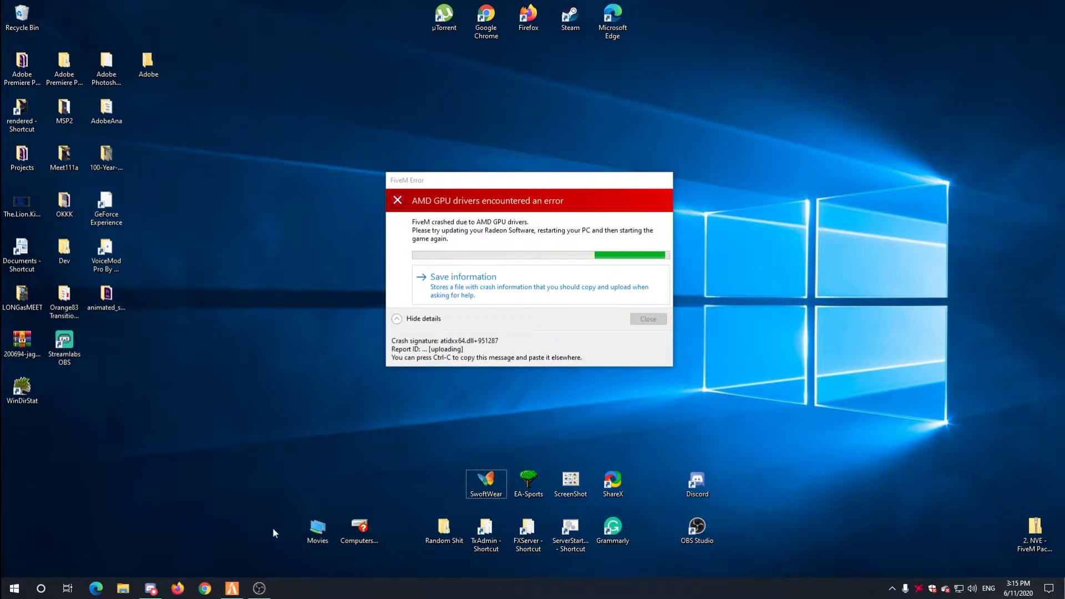
pyautogui.click(123, 588)
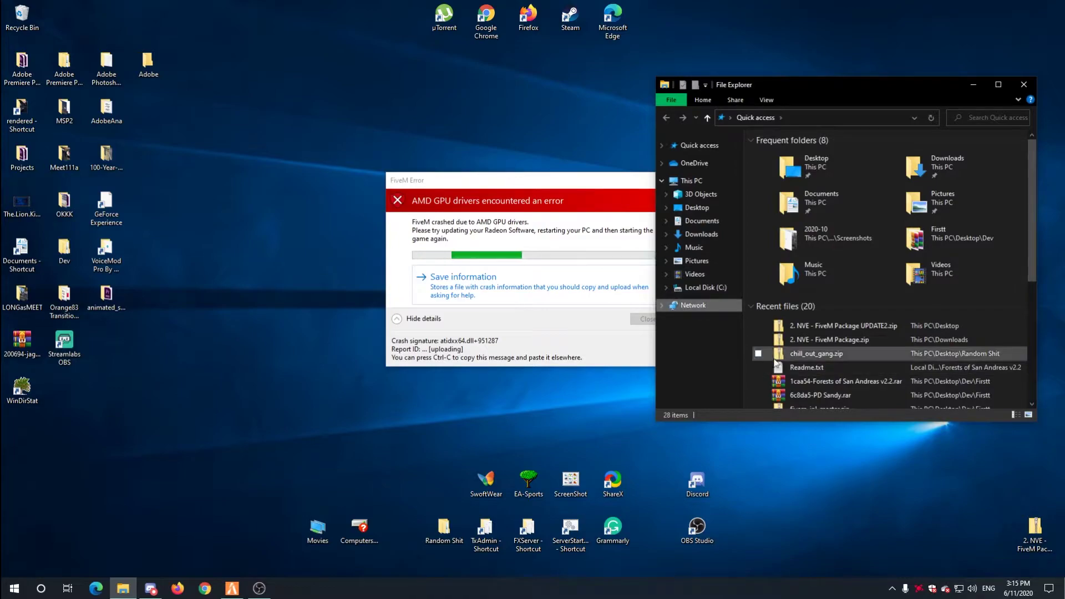
pyautogui.moveTo(833, 339)
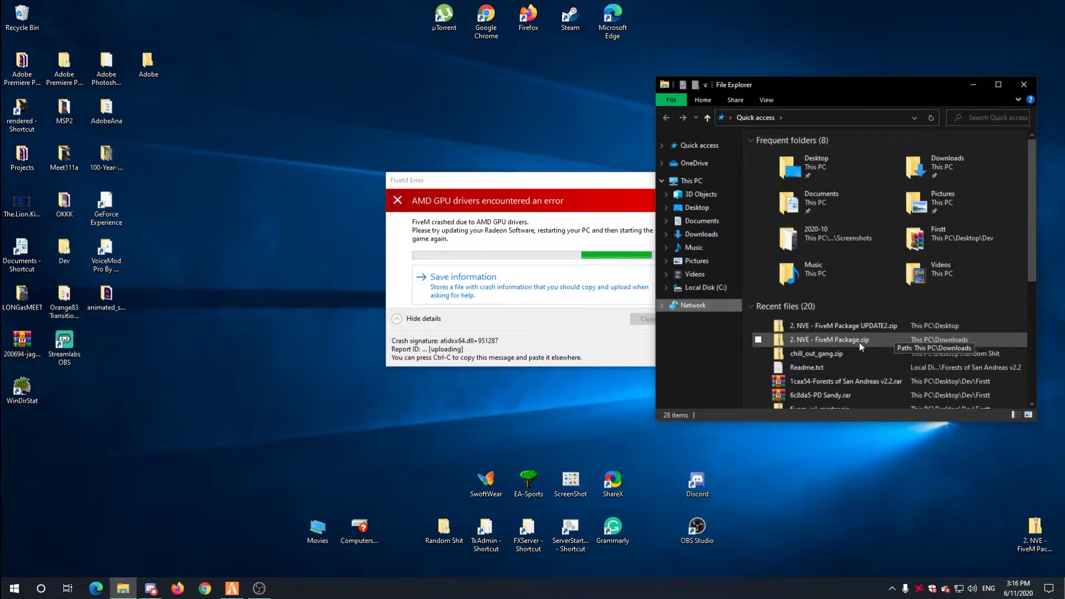
pyautogui.scroll(-5, 859, 342)
# Step: Reopen Explorer, open the NVE FiveM Package UPDATE2 zip and launch its README install guide
pyautogui.click(833, 386)
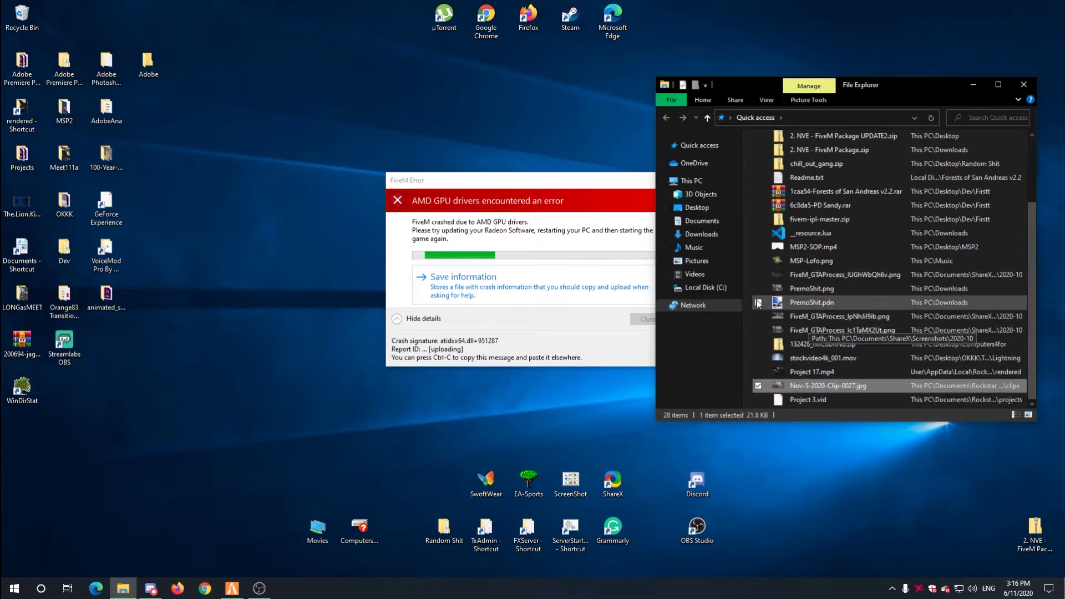
pyautogui.click(1024, 85)
pyautogui.click(123, 589)
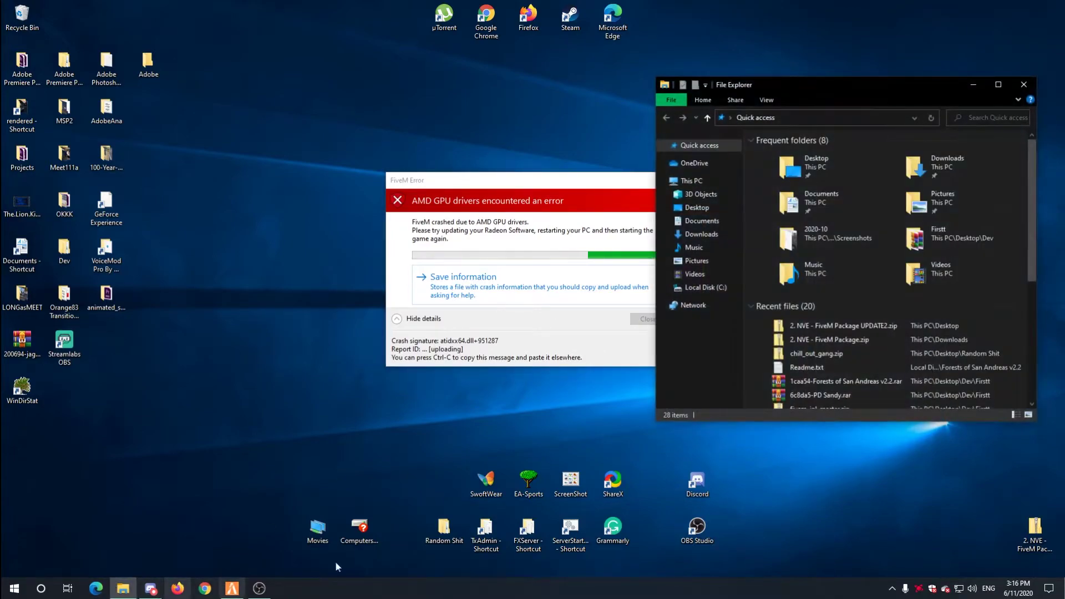
pyautogui.doubleClick(864, 328)
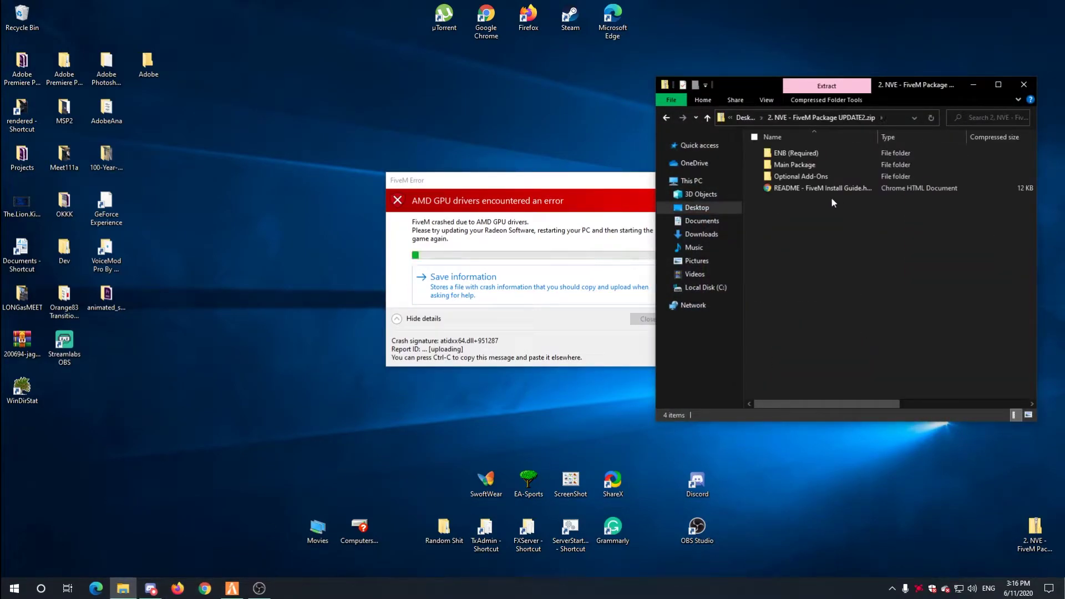
pyautogui.click(819, 190)
pyautogui.doubleClick(819, 189)
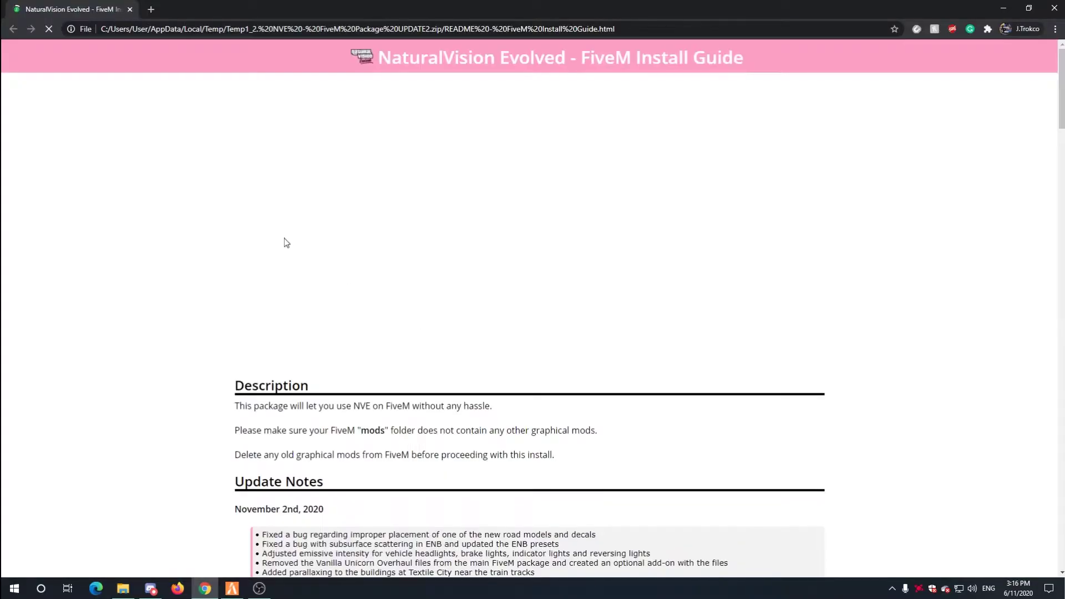
pyautogui.scroll(-3, 501, 386)
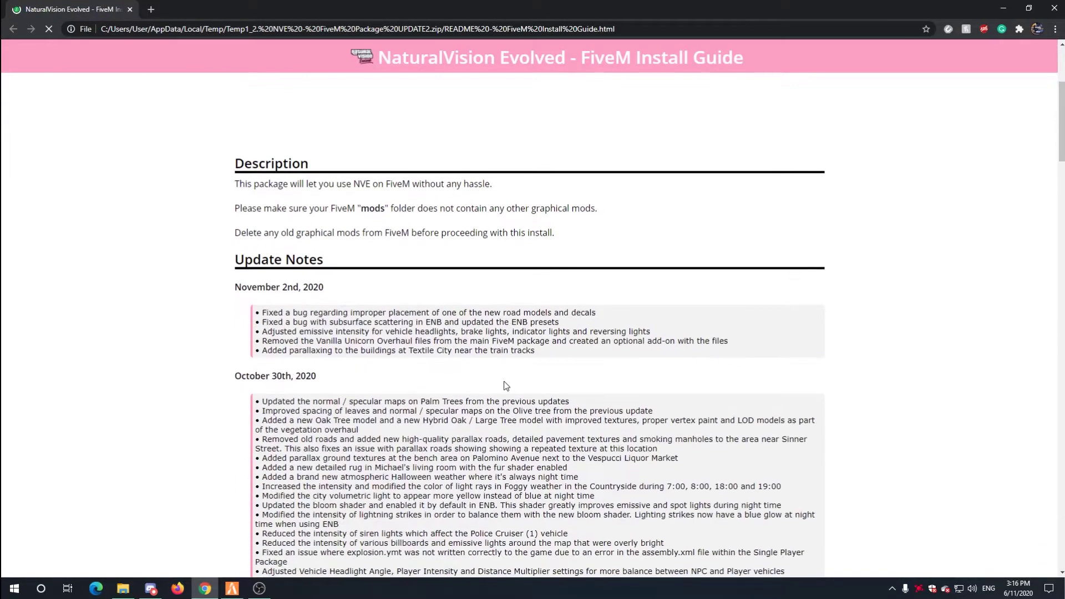
pyautogui.scroll(-4, 504, 382)
pyautogui.scroll(-4, 481, 375)
pyautogui.scroll(-2, 269, 279)
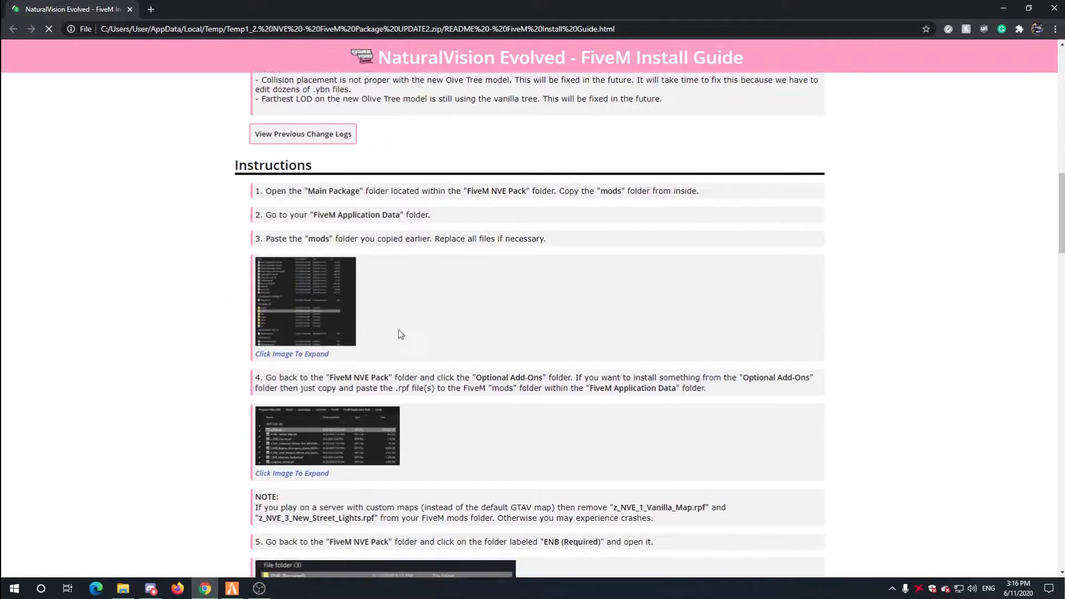
pyautogui.scroll(-3, 358, 348)
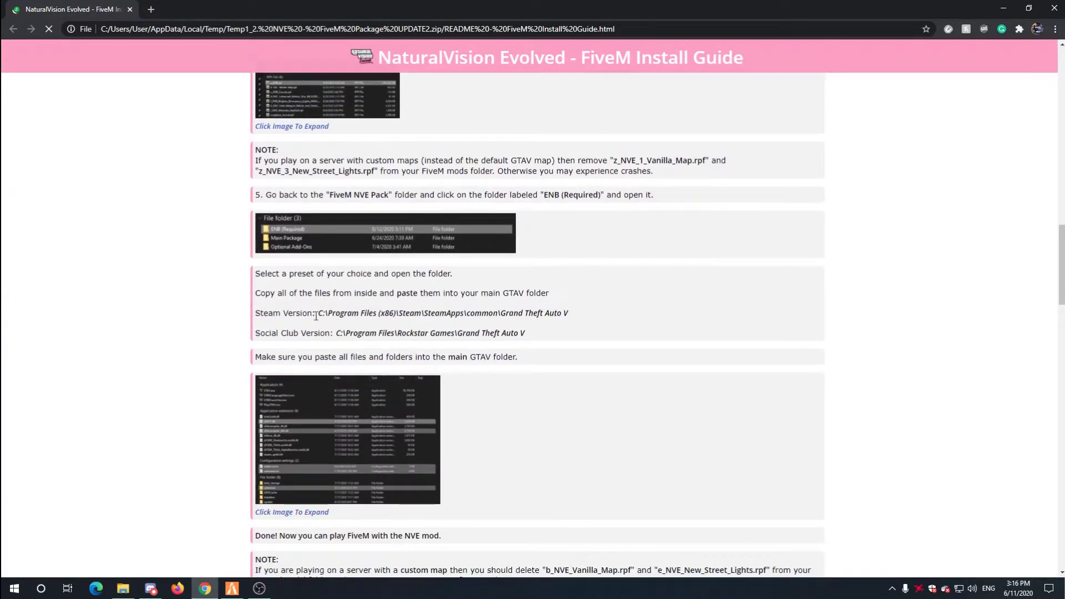
# Step: Copy the guide's Steam Version GTA V path and open that folder via Start search
pyautogui.moveTo(318, 312)
pyautogui.mouseDown()
pyautogui.moveTo(457, 358)
pyautogui.moveTo(375, 335)
pyautogui.mouseUp()
pyautogui.click(424, 333)
pyautogui.moveTo(319, 312); pyautogui.dragTo(571, 313)
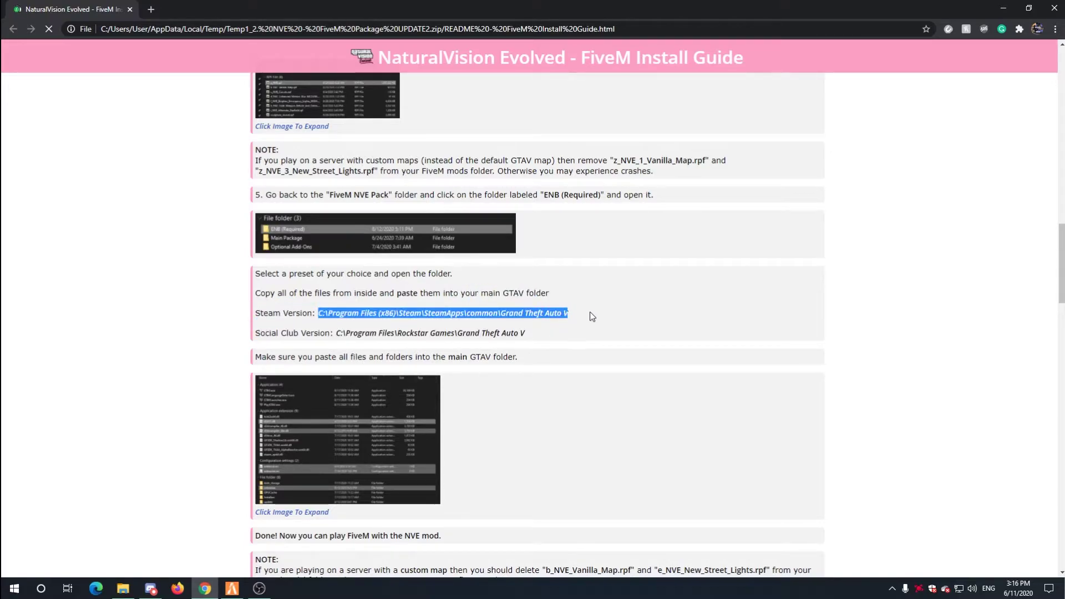
pyautogui.press('super')
pyautogui.write('C:\\Program Files (x86)\\Steam\\SteamApps\\common\\Grand Theft Auto V')
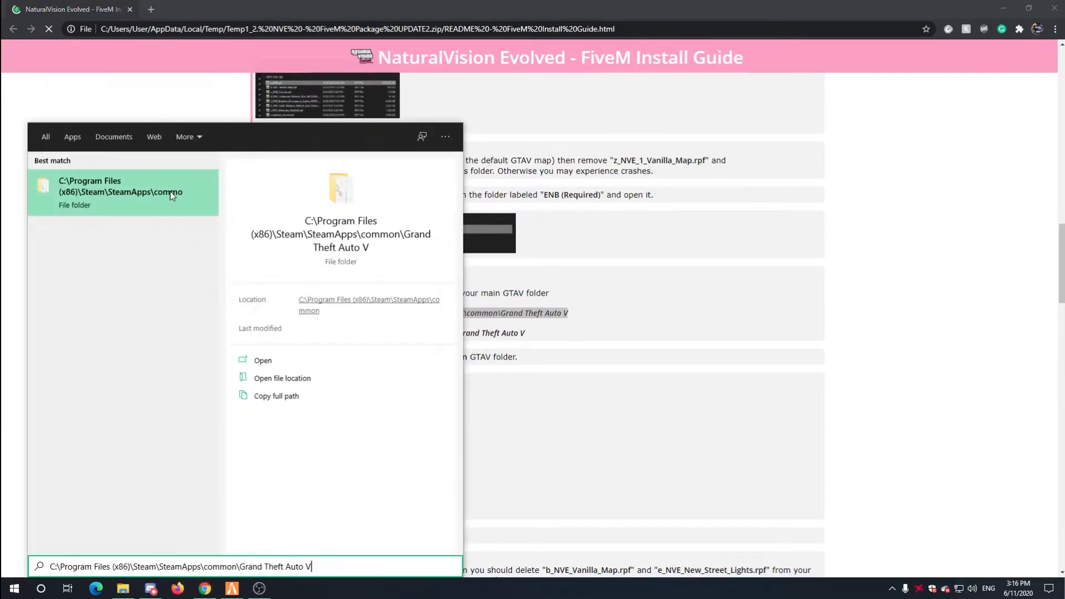
pyautogui.press('Return')
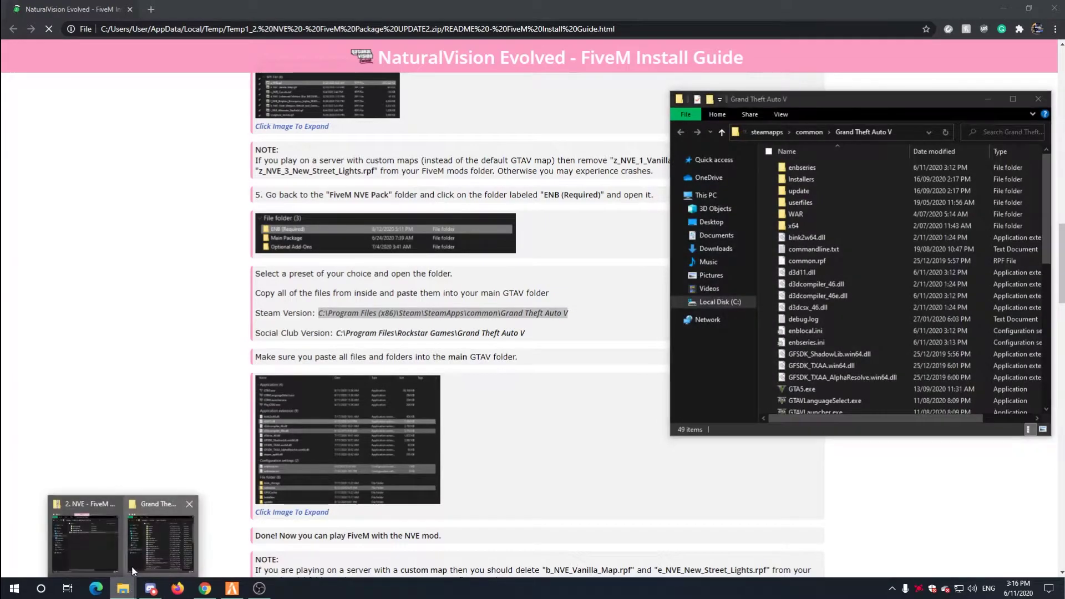
# Step: Copy the ENB (Required) Medium preset files into the GTA V folder, replacing existing and skipping the in-use file
pyautogui.click(185, 517)
pyautogui.click(916, 343)
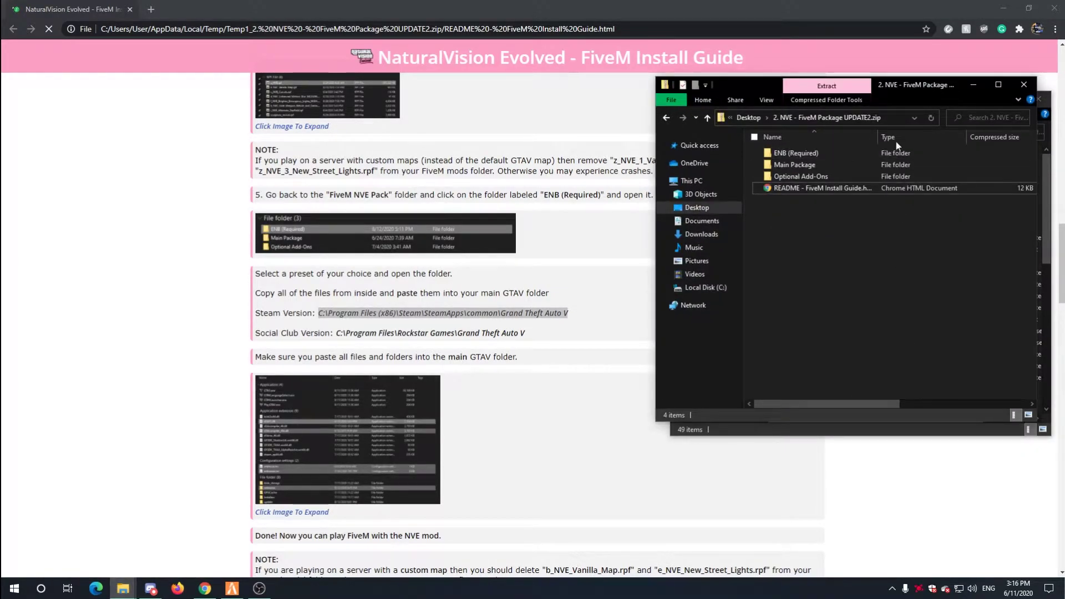
pyautogui.doubleClick(821, 153)
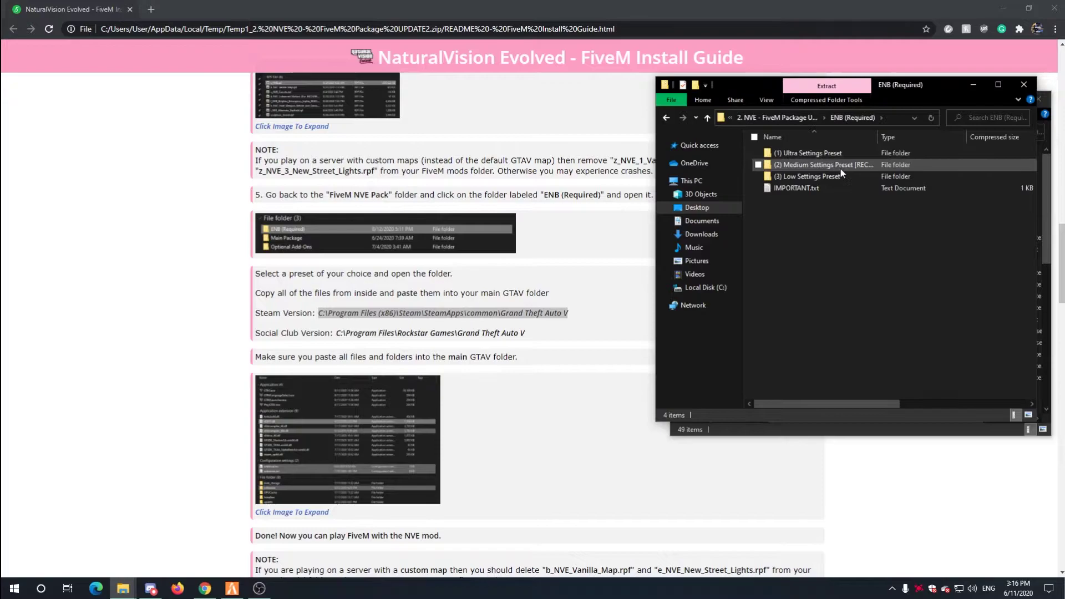
pyautogui.doubleClick(840, 167)
pyautogui.moveTo(833, 84); pyautogui.dragTo(454, 95)
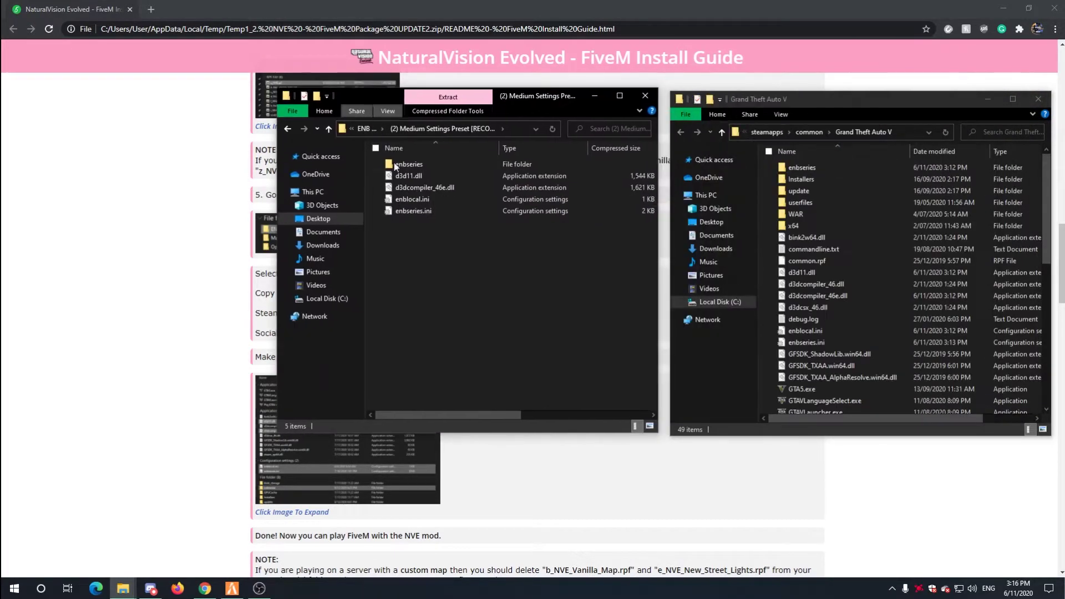
pyautogui.moveTo(419, 353)
pyautogui.mouseDown()
pyautogui.moveTo(469, 154)
pyautogui.moveTo(769, 225)
pyautogui.moveTo(762, 220)
pyautogui.mouseUp()
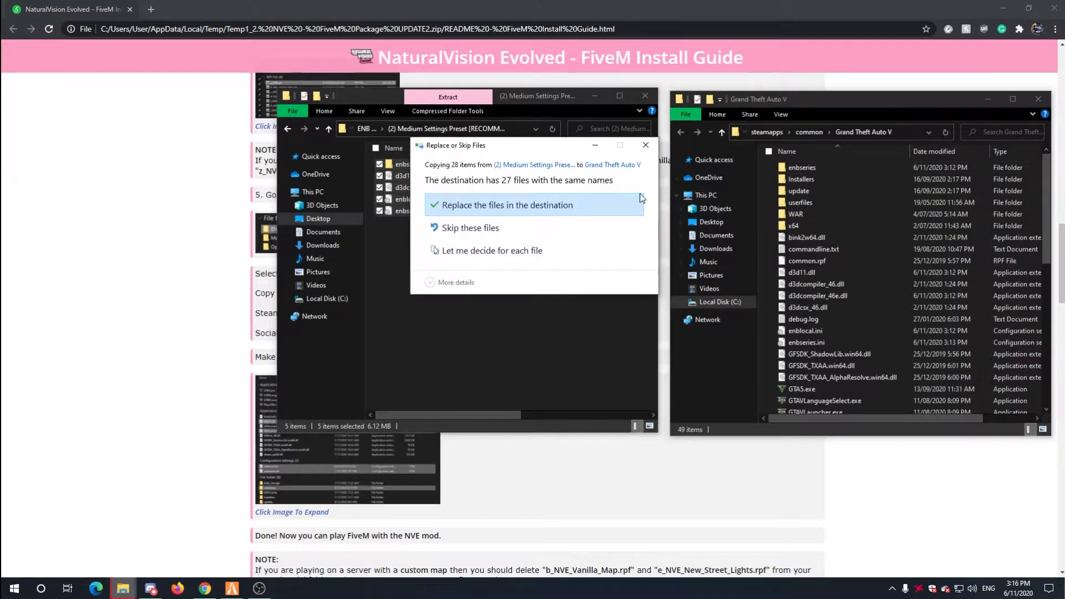
pyautogui.click(557, 205)
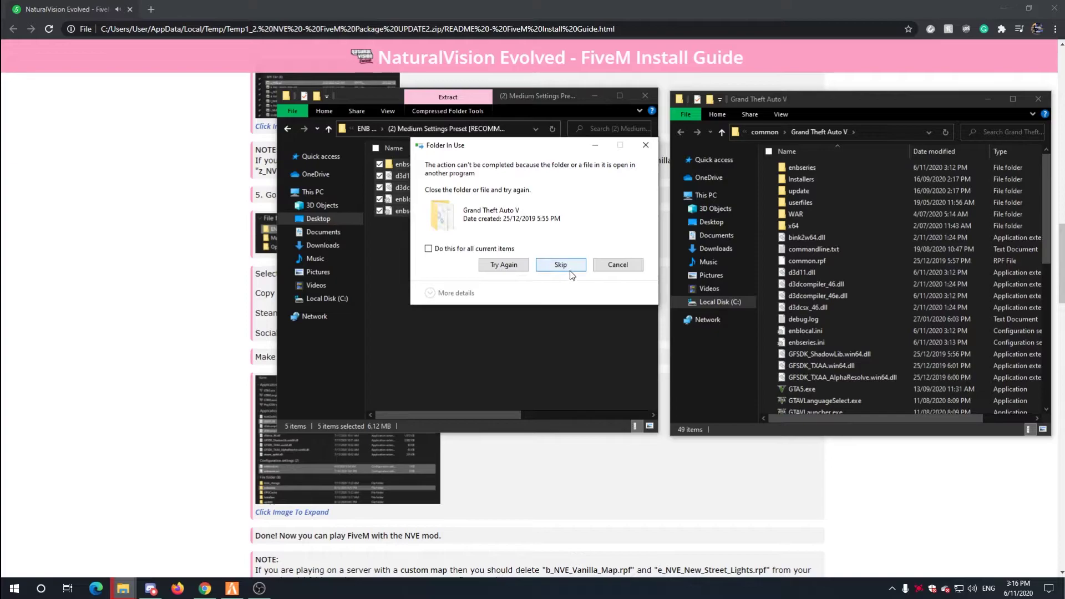
pyautogui.click(567, 271)
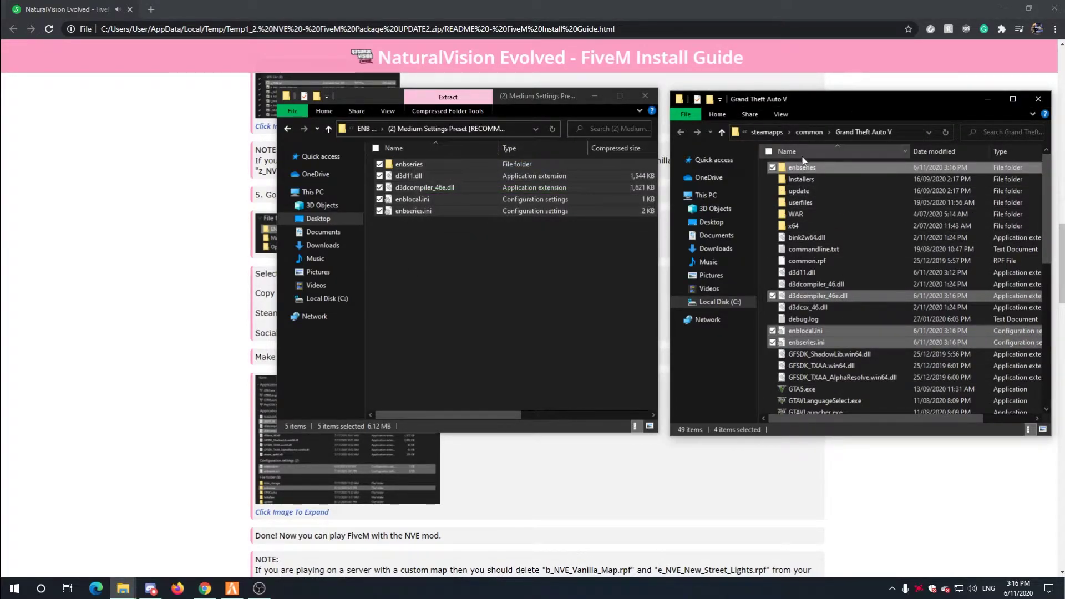
# Step: Delete the four selected ENB files from GTA V, close both folder windows and dismiss the crash report
pyautogui.click(1013, 99)
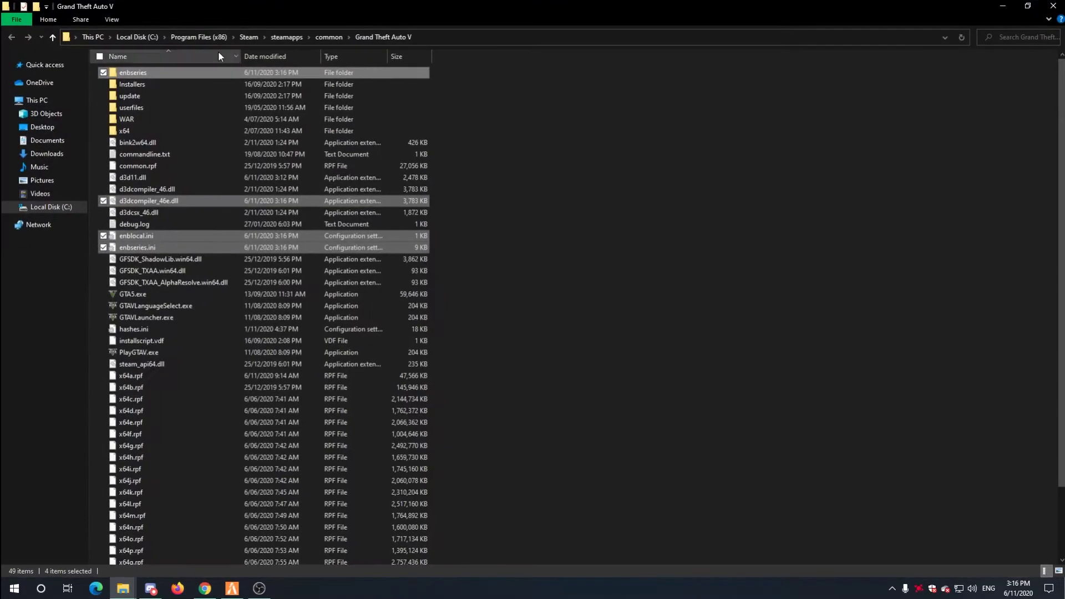
pyautogui.rightClick(209, 74)
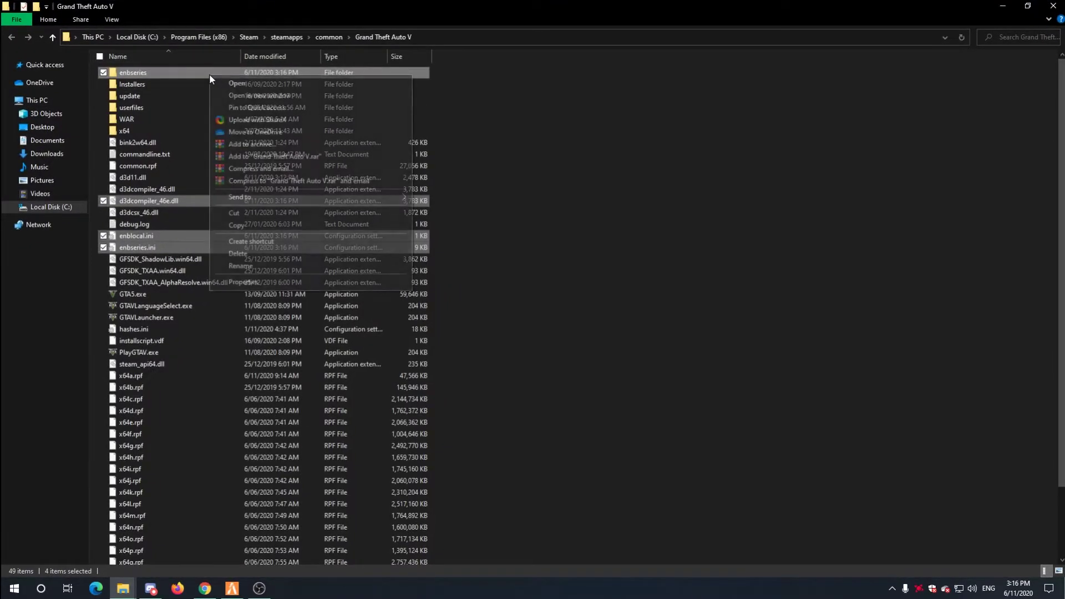
pyautogui.click(275, 253)
pyautogui.moveTo(533, 6); pyautogui.dragTo(553, 79)
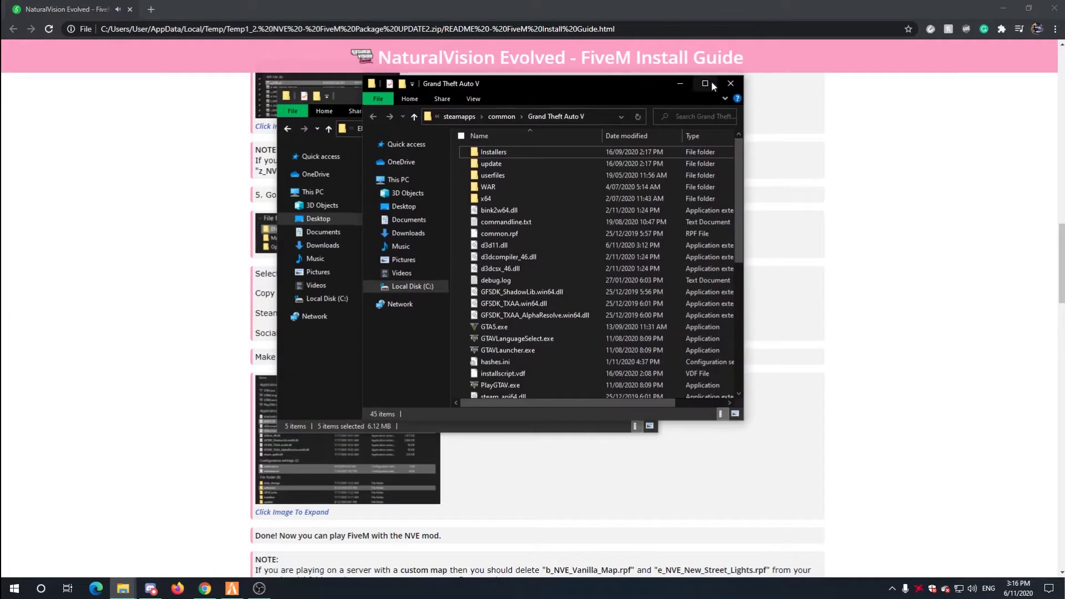
pyautogui.click(730, 83)
pyautogui.click(644, 97)
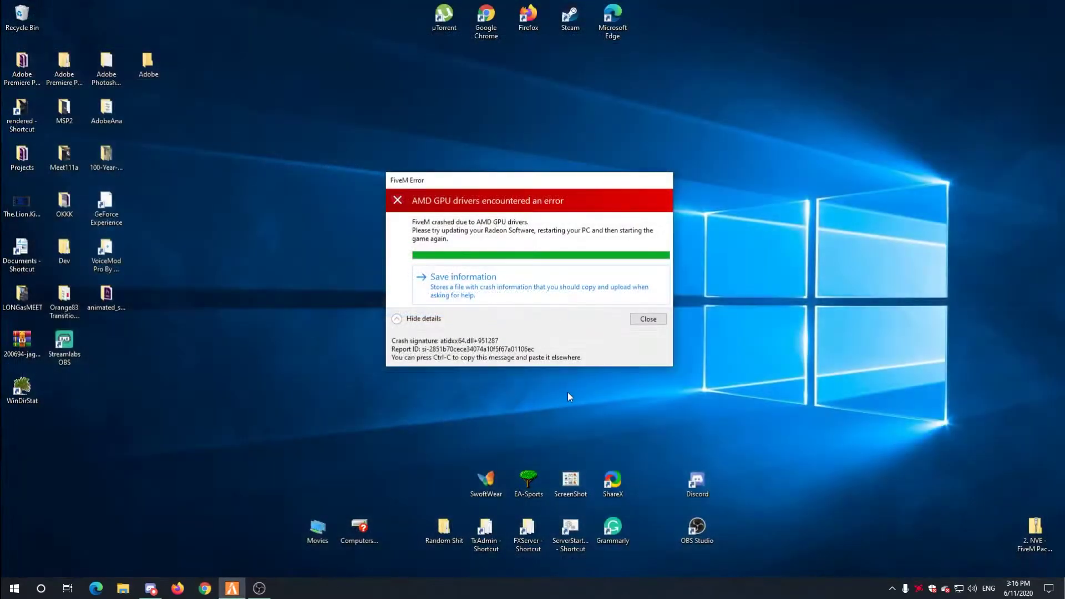
pyautogui.click(648, 321)
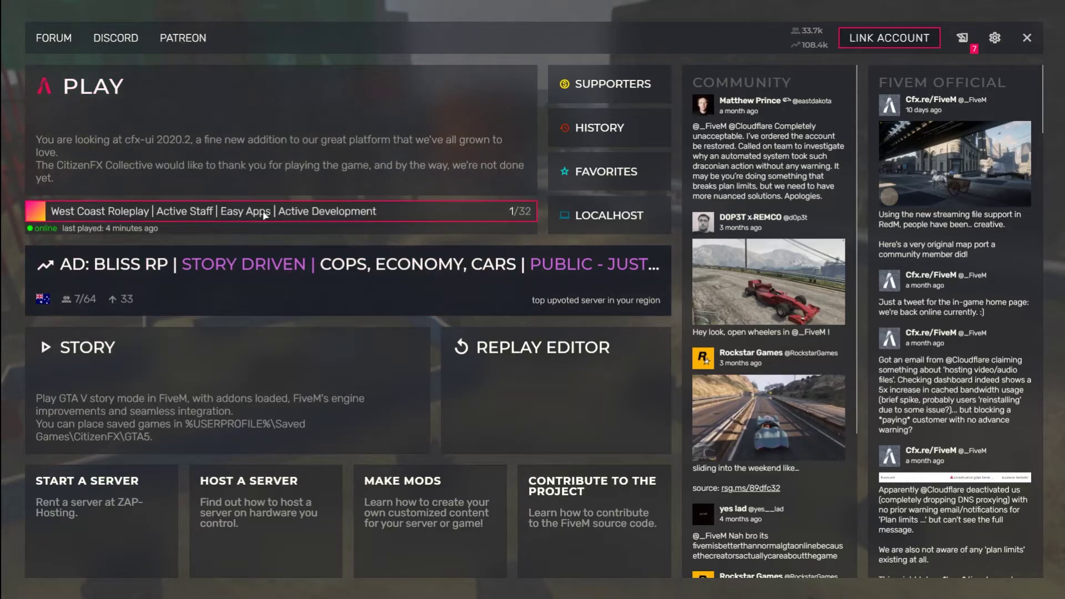
# Step: Connect to the West Coast Roleplay server and wait for the character to spawn
pyautogui.click(265, 215)
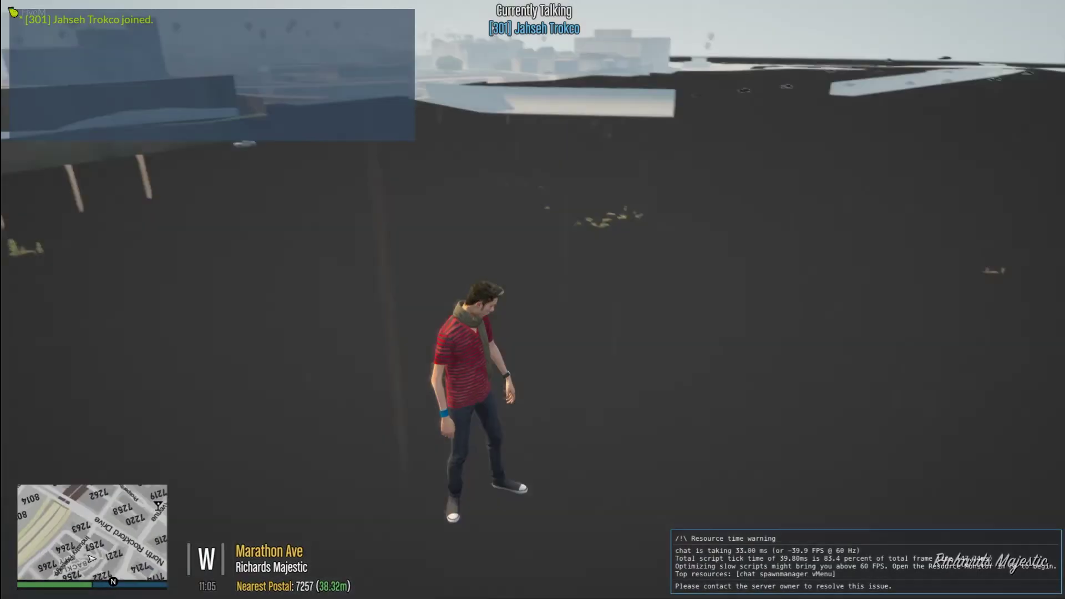
# Step: Walk the character forward toward the fountain to confirm the game keeps running
pyautogui.press('w')
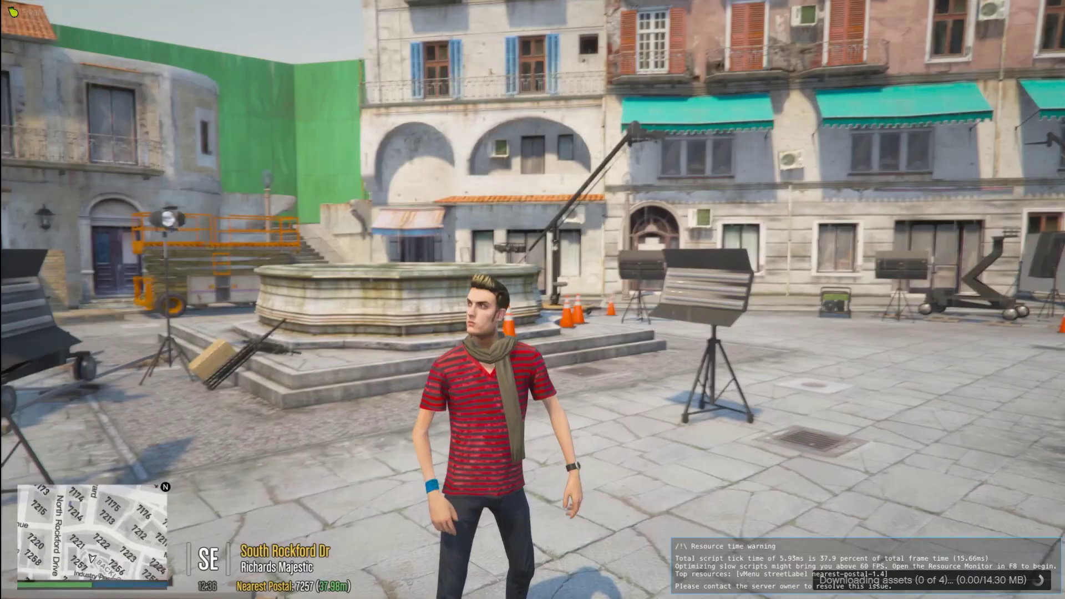
pyautogui.press('w')
pyautogui.press('w')
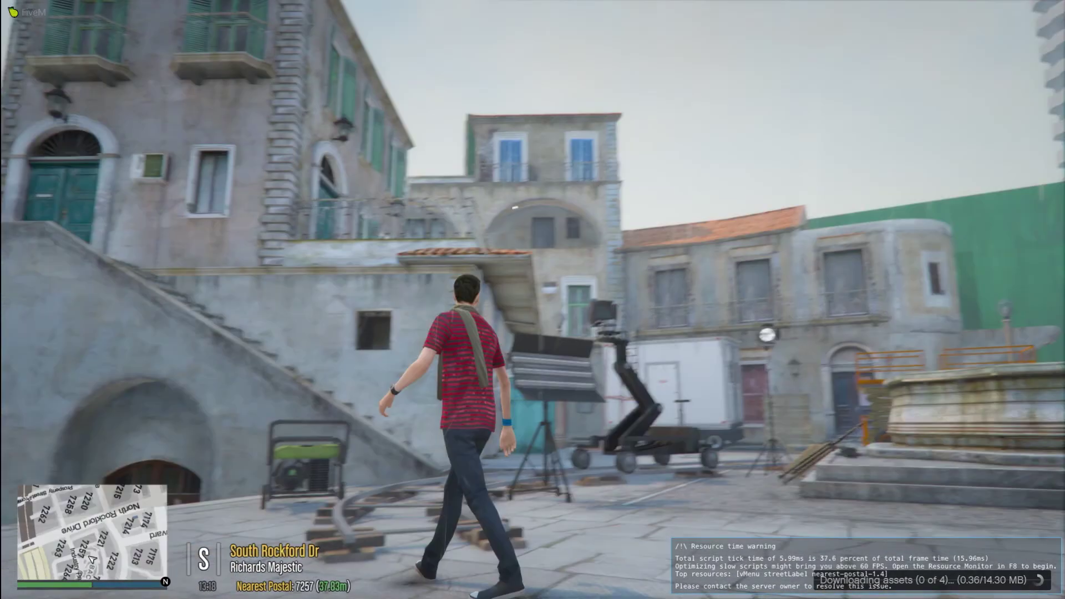